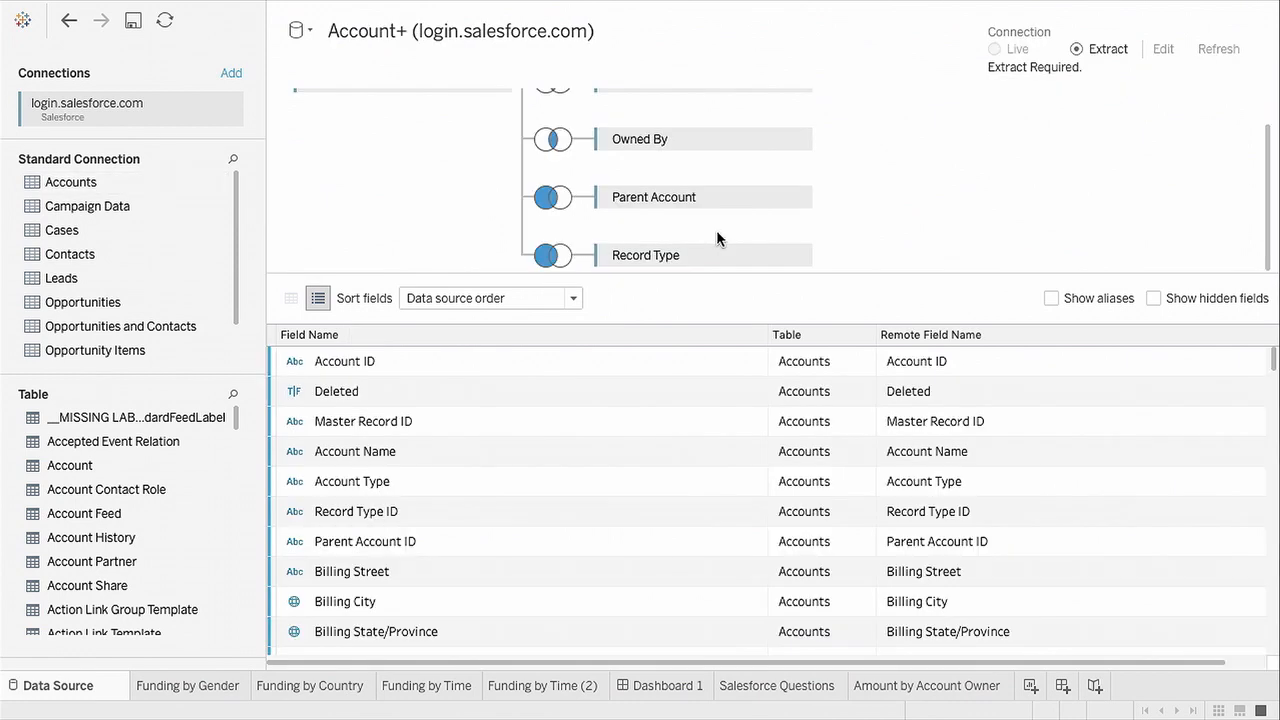
scroll(834, 241, up, 2)
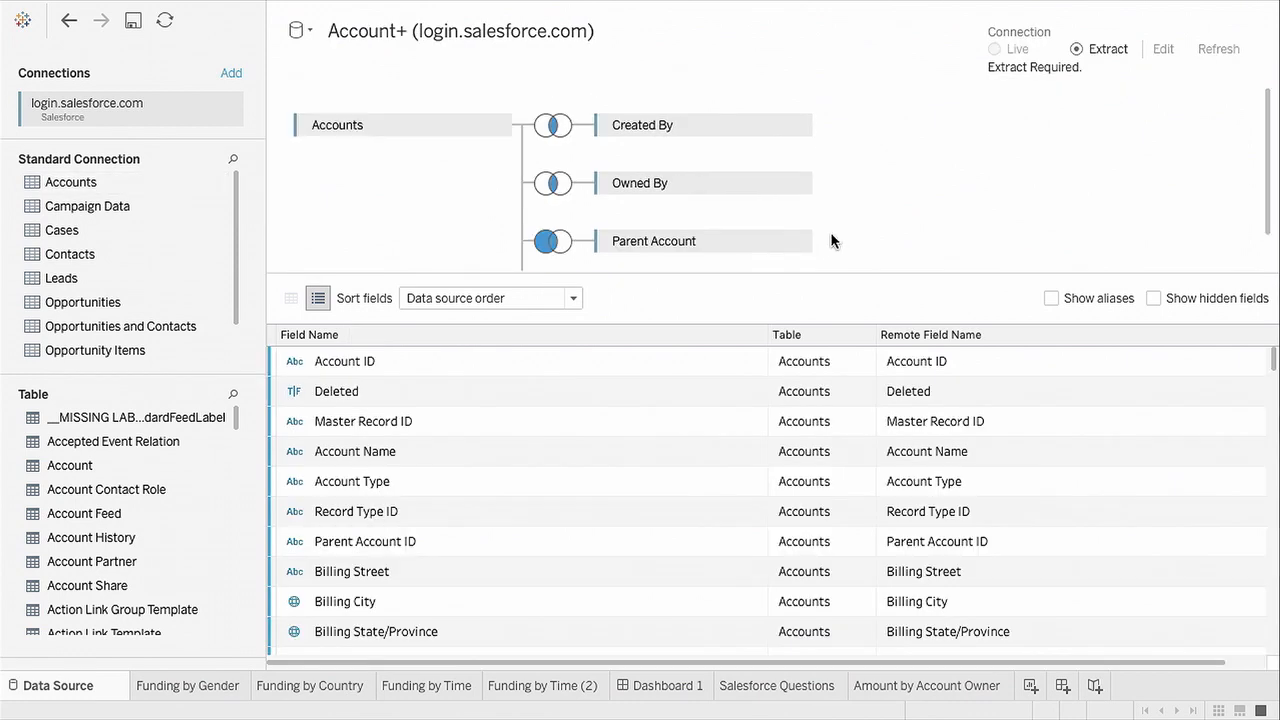
mouse_move(551, 132)
key(super+v)
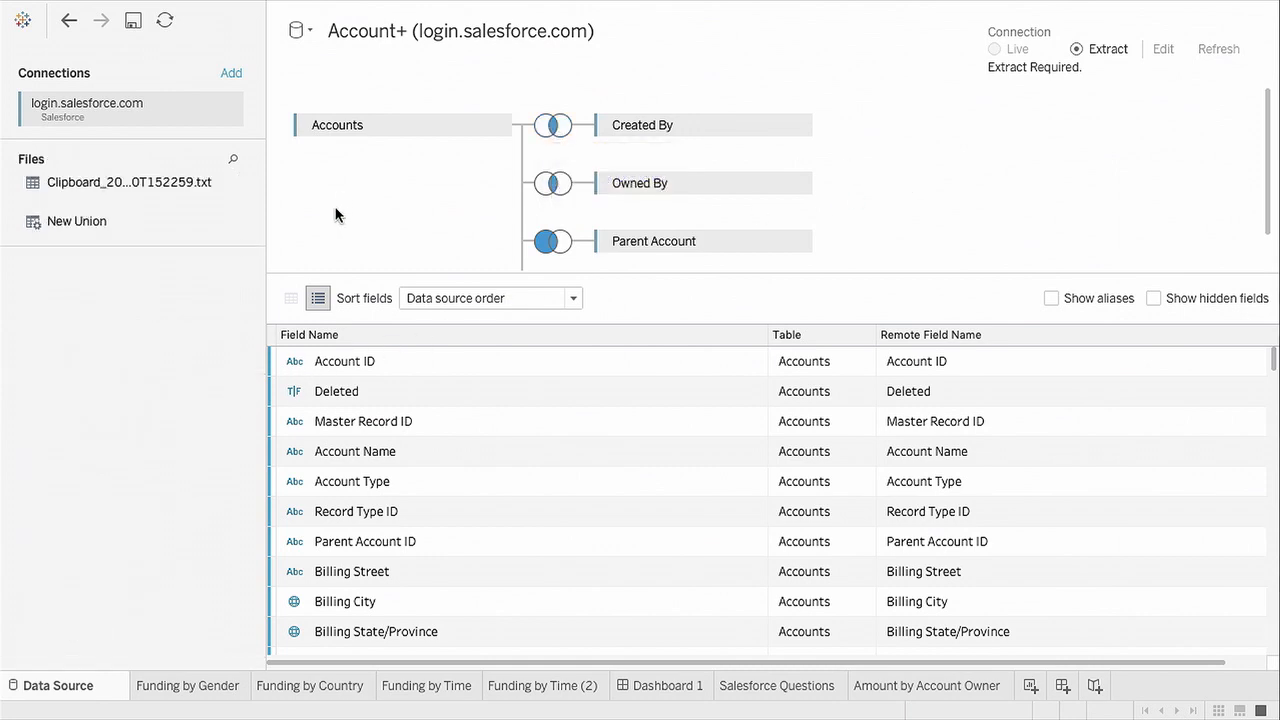
click(824, 204)
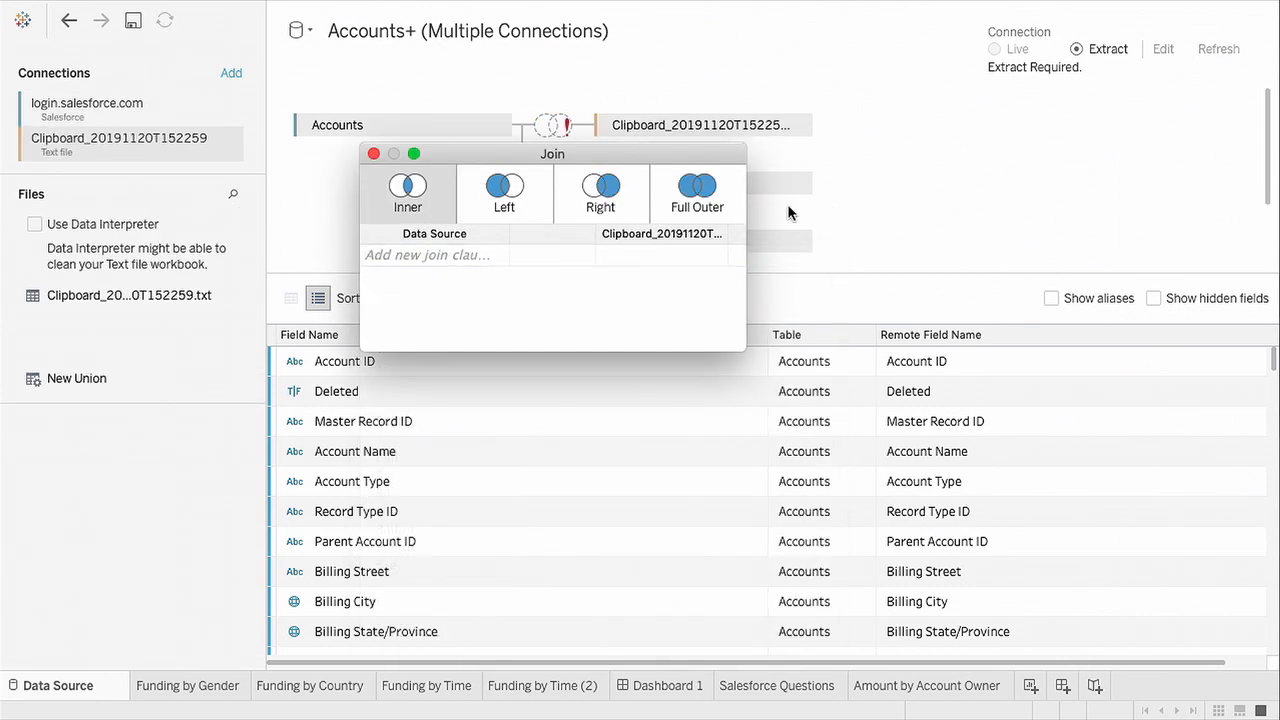
click(186, 370)
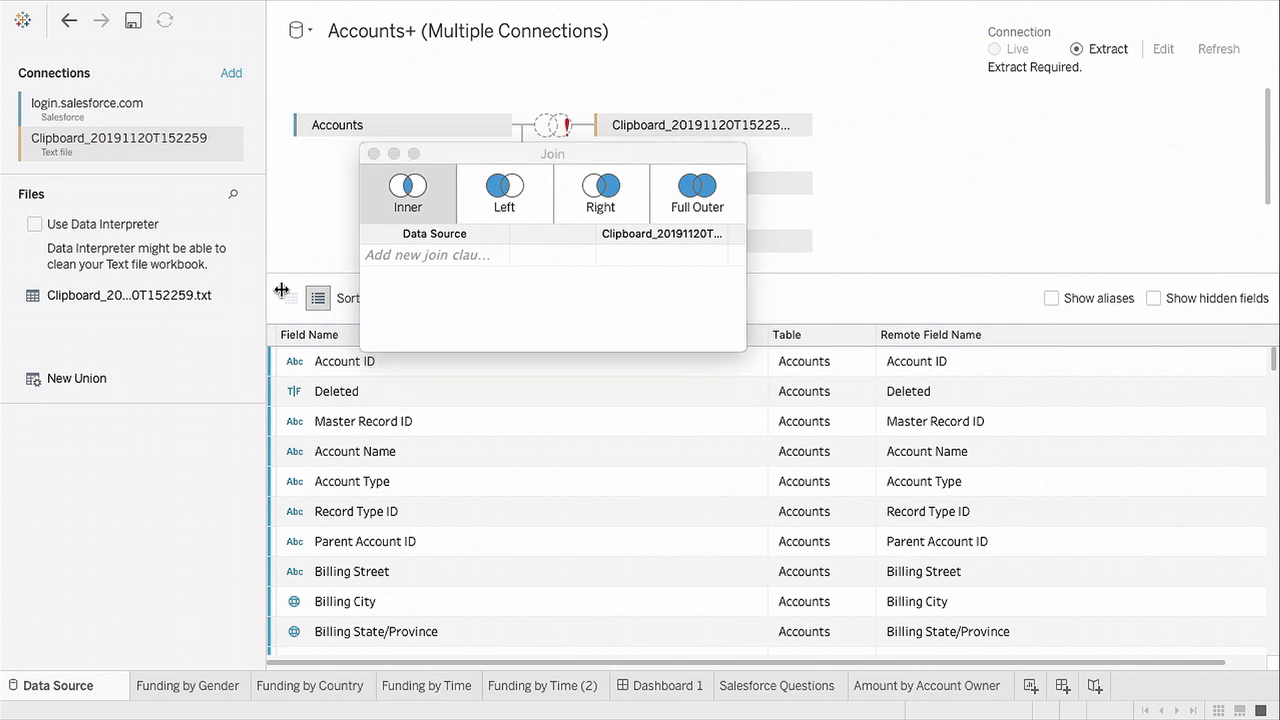
right_click(495, 127)
Undo back to an empty data source canvas and add the Opportunity table, found by searching the table list for "oppor".
click(70, 25)
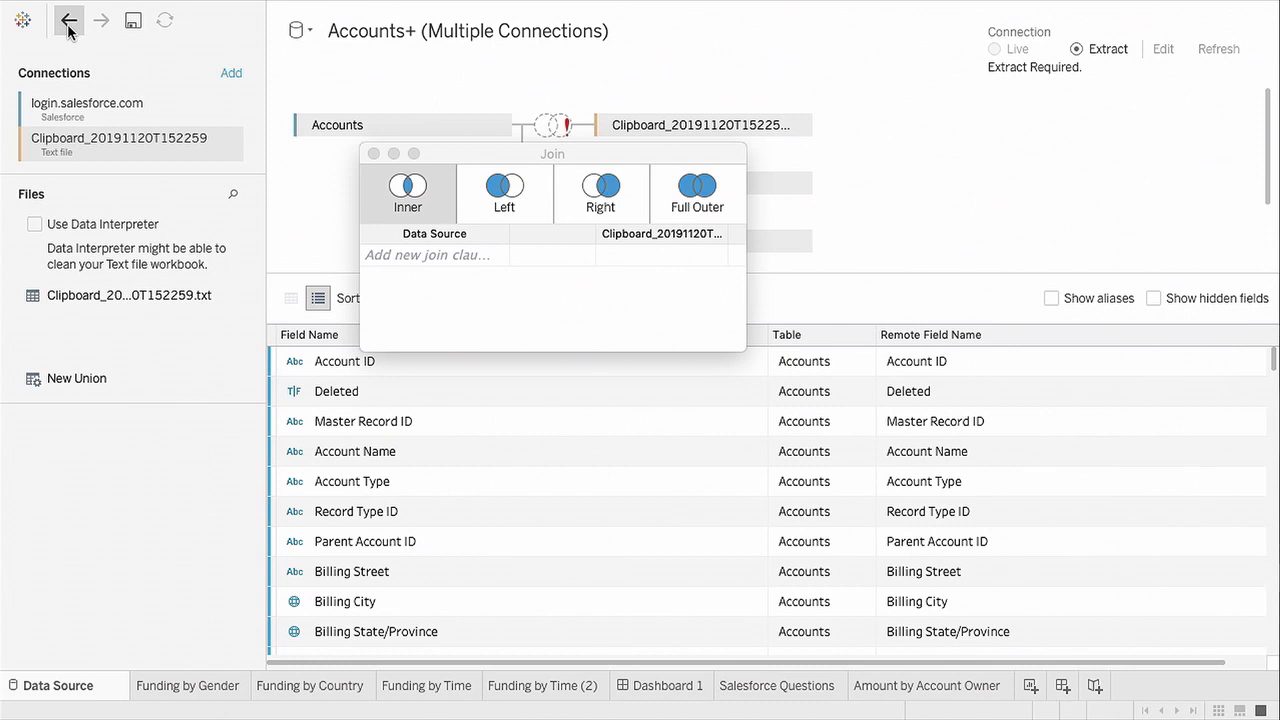
click(68, 27)
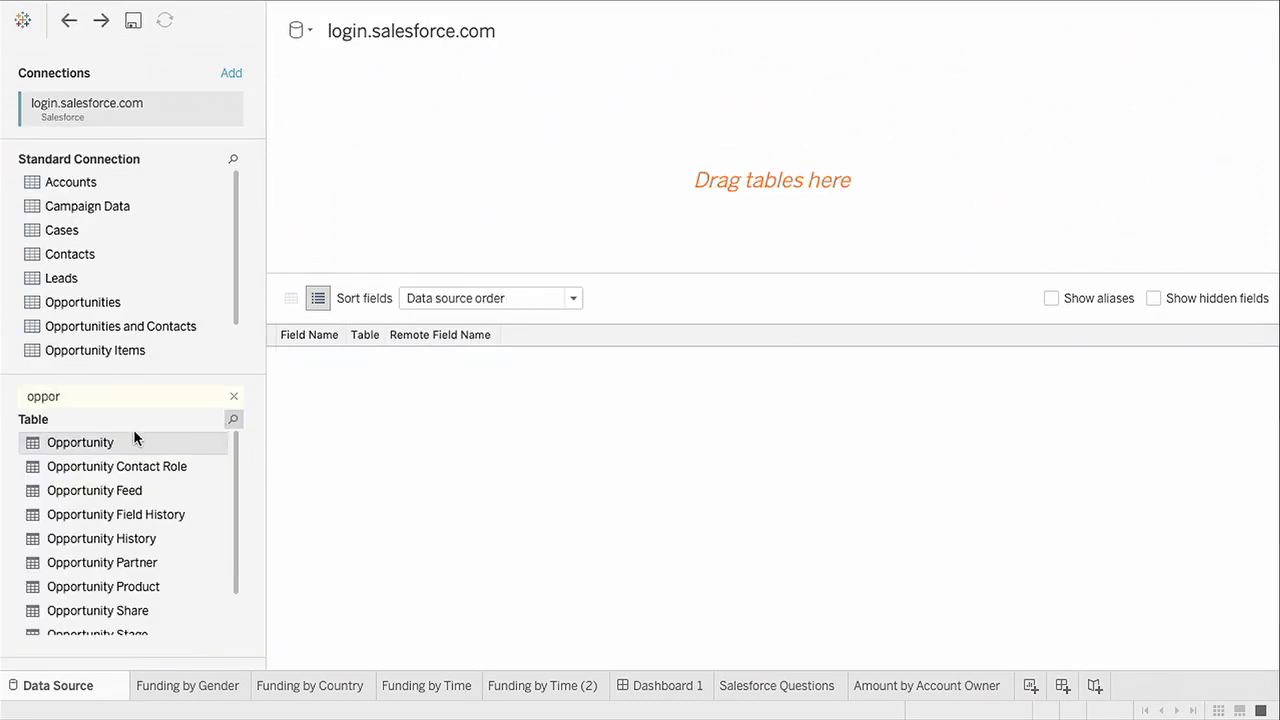
drag(135, 438, 511, 135)
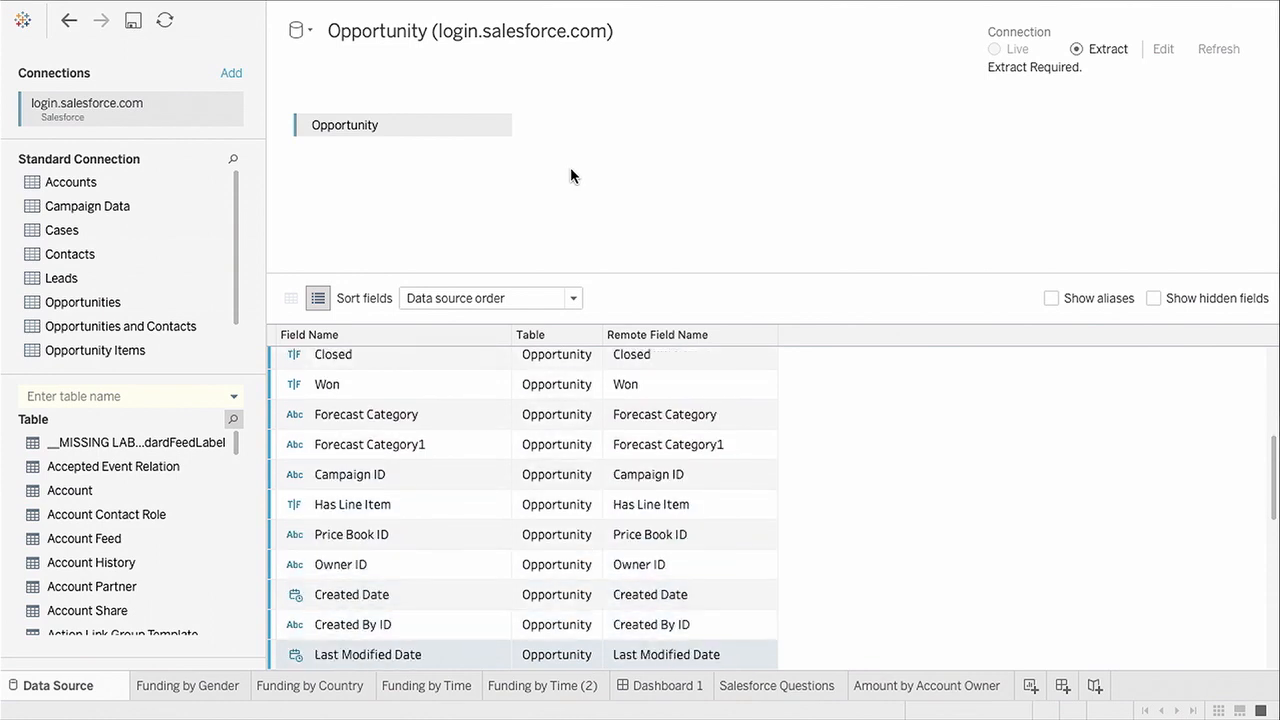
On the Salesforce Questions sheet, plot Discount Granted on rows against Amount on columns, with Account Owner Name as mark detail.
click(760, 686)
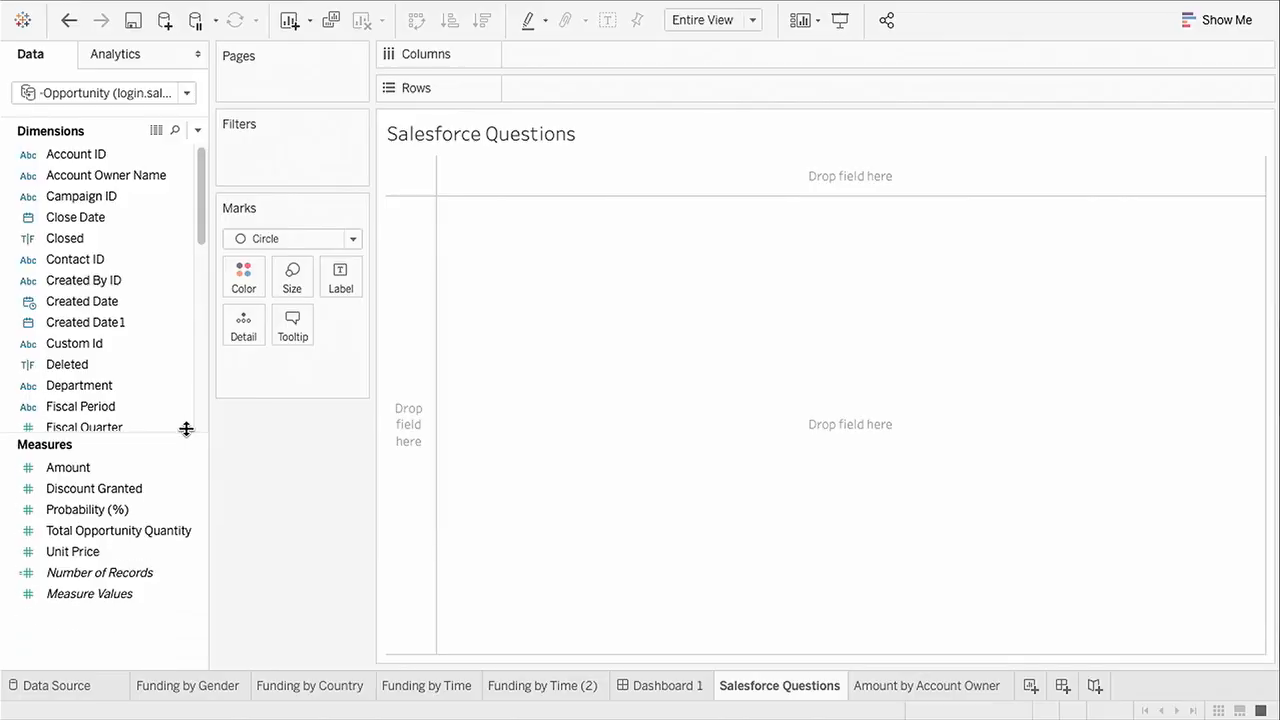
drag(186, 429, 189, 417)
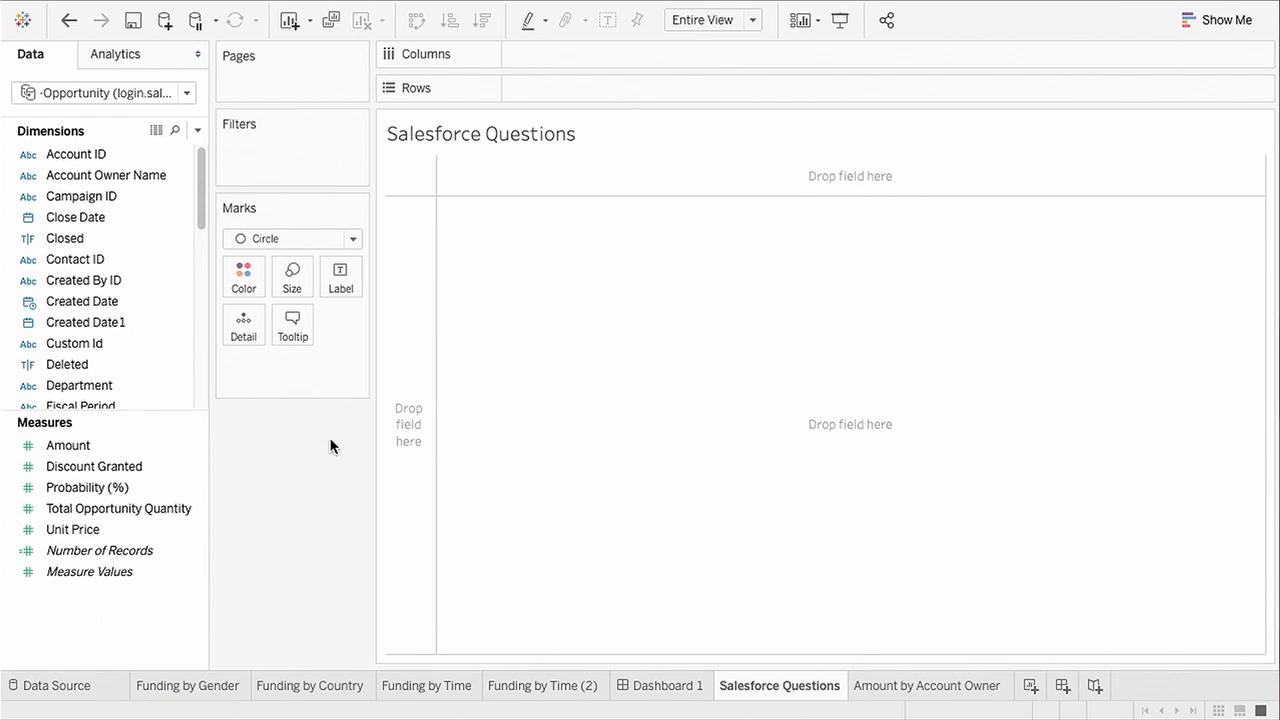
click(166, 464)
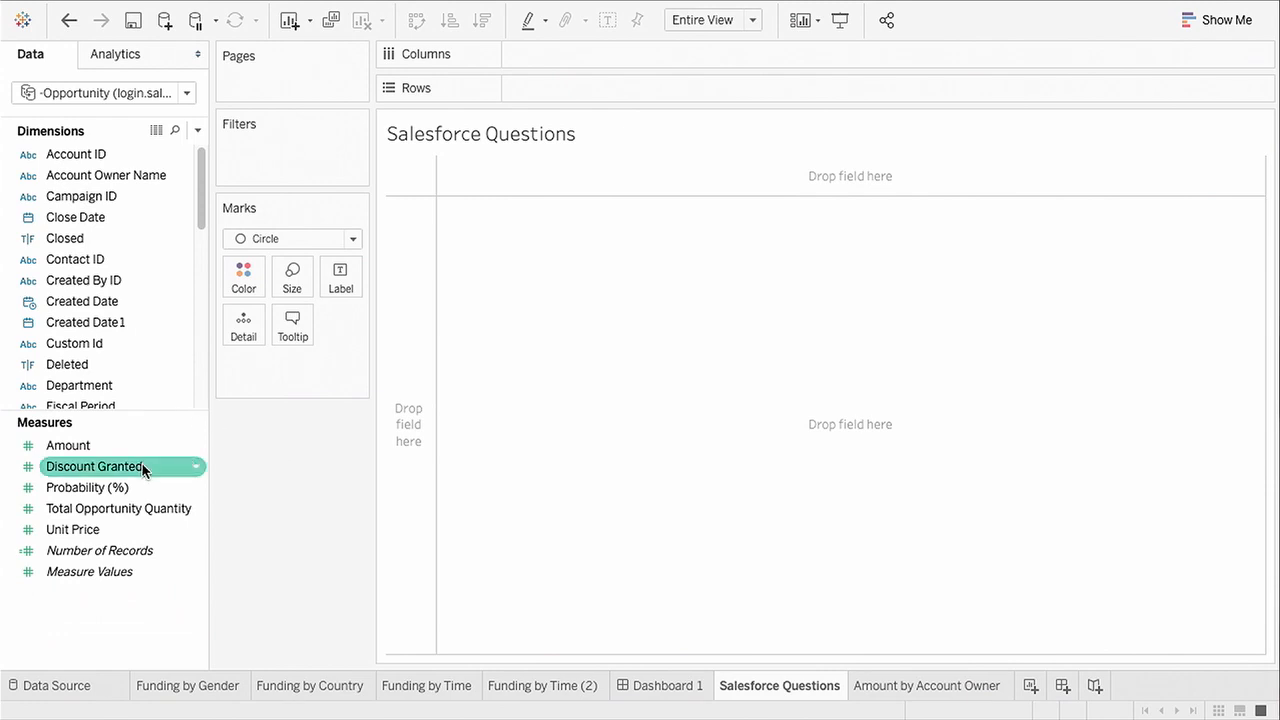
double_click(141, 466)
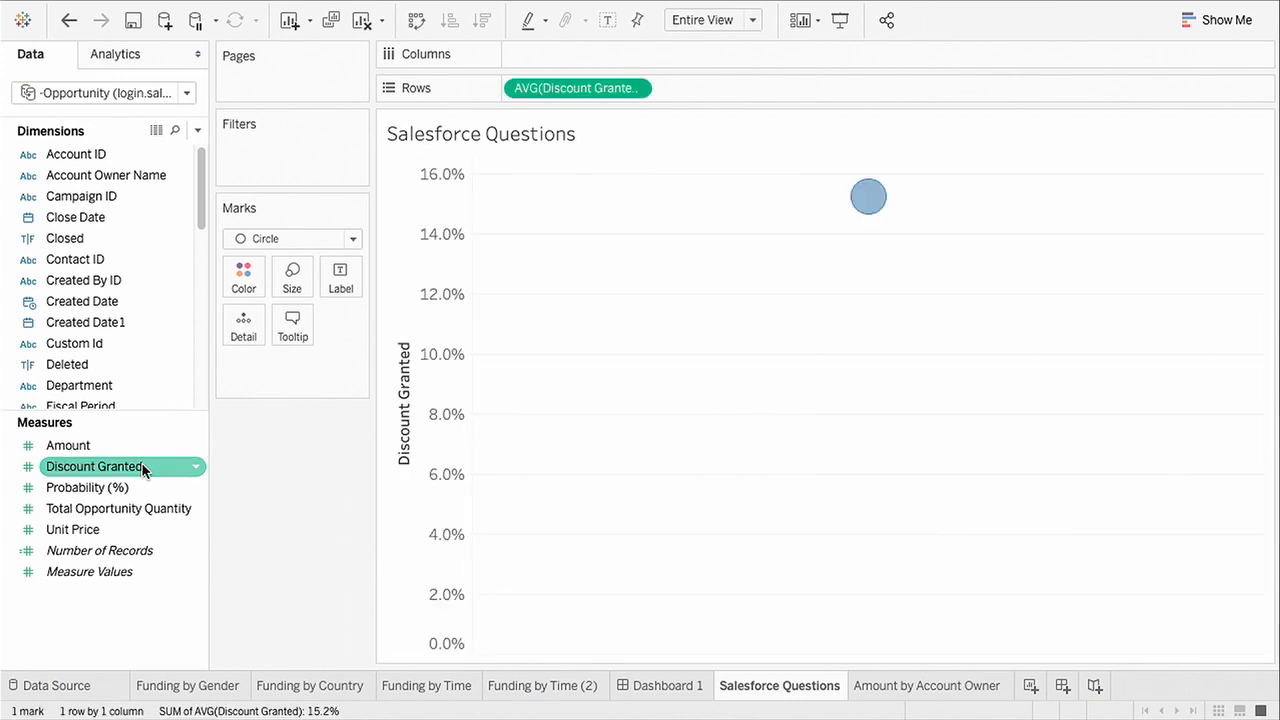
click(140, 442)
double_click(141, 445)
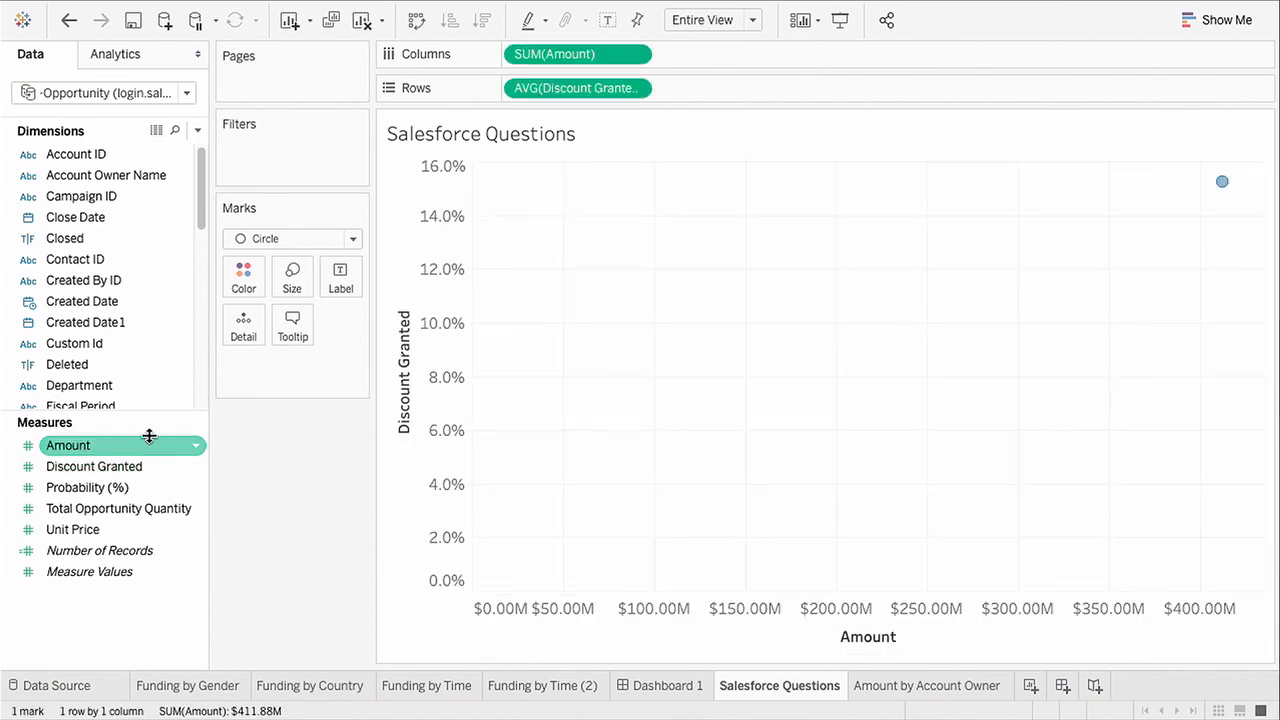
drag(150, 175, 247, 331)
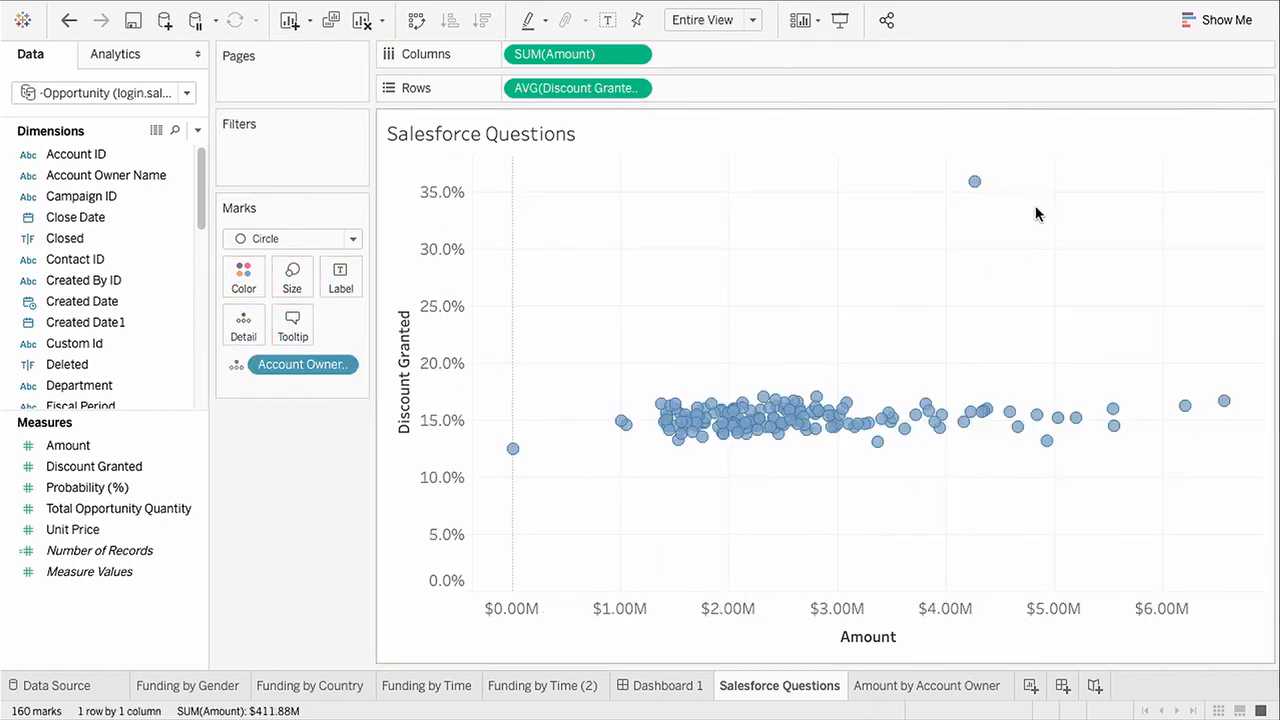
Run Explain Data on the outlier mark with the highest Discount Granted and examine its single extreme value explanation.
mouse_move(976, 185)
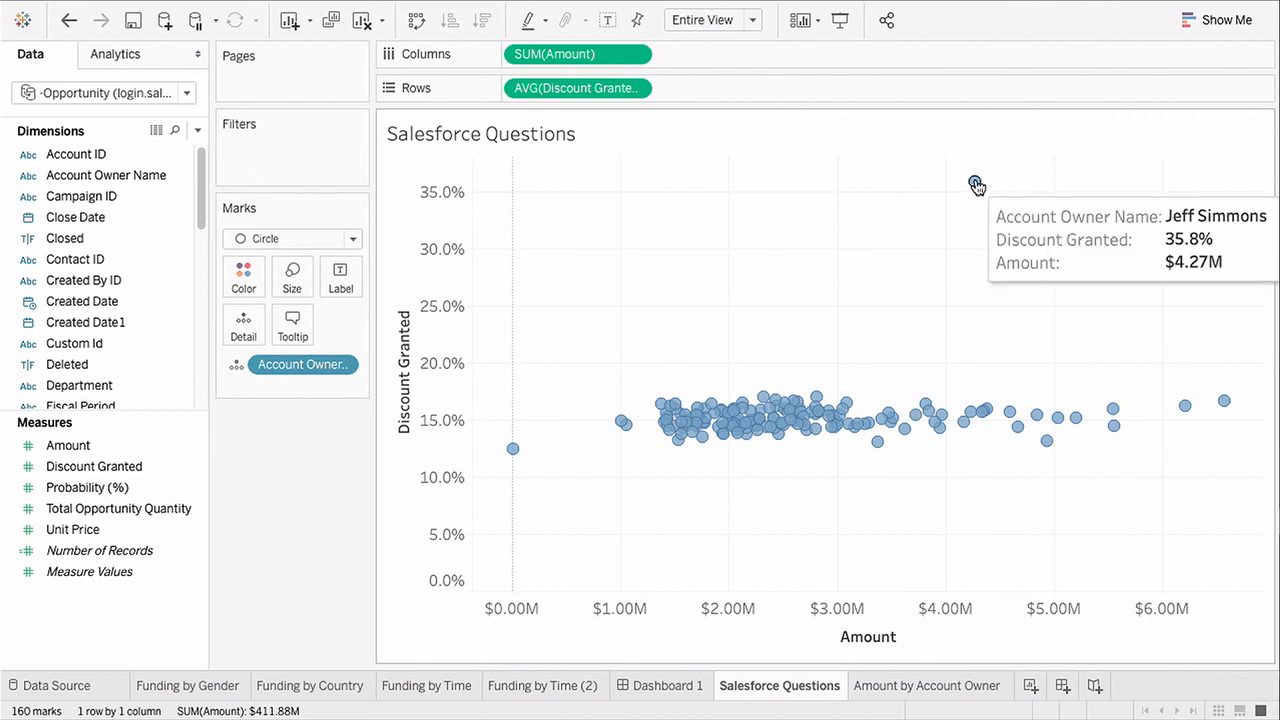
click(975, 183)
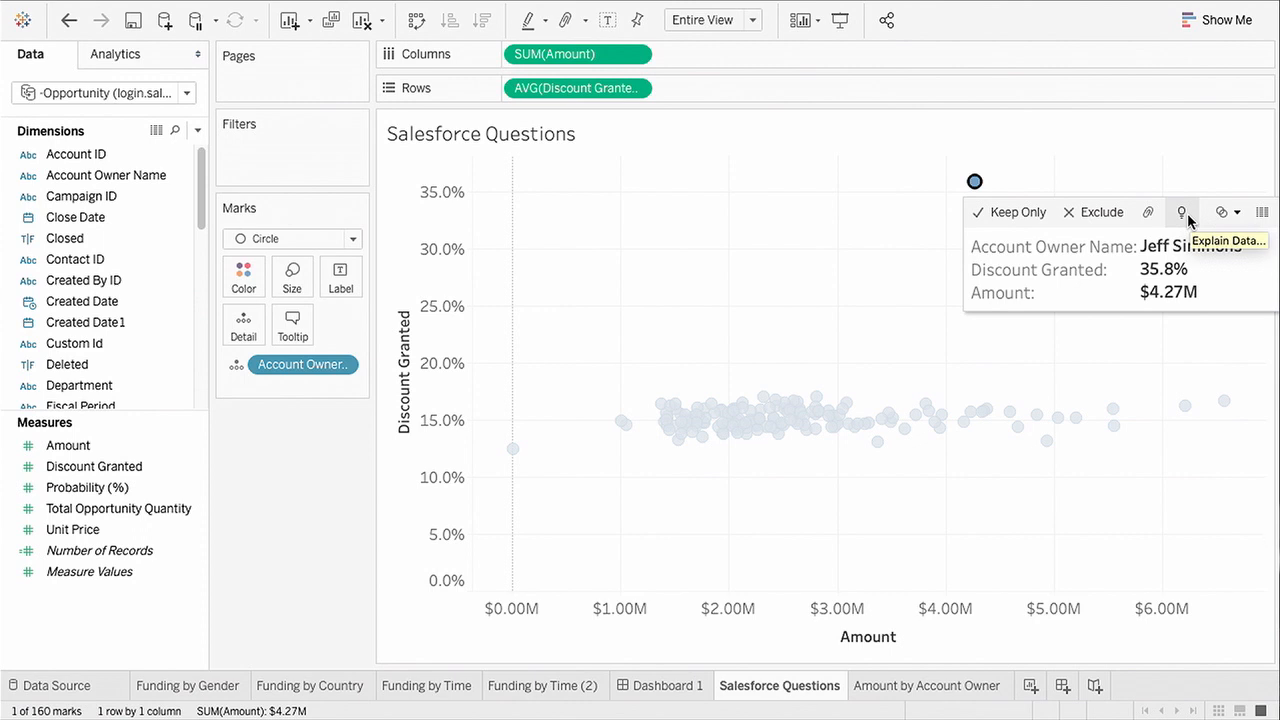
click(1187, 213)
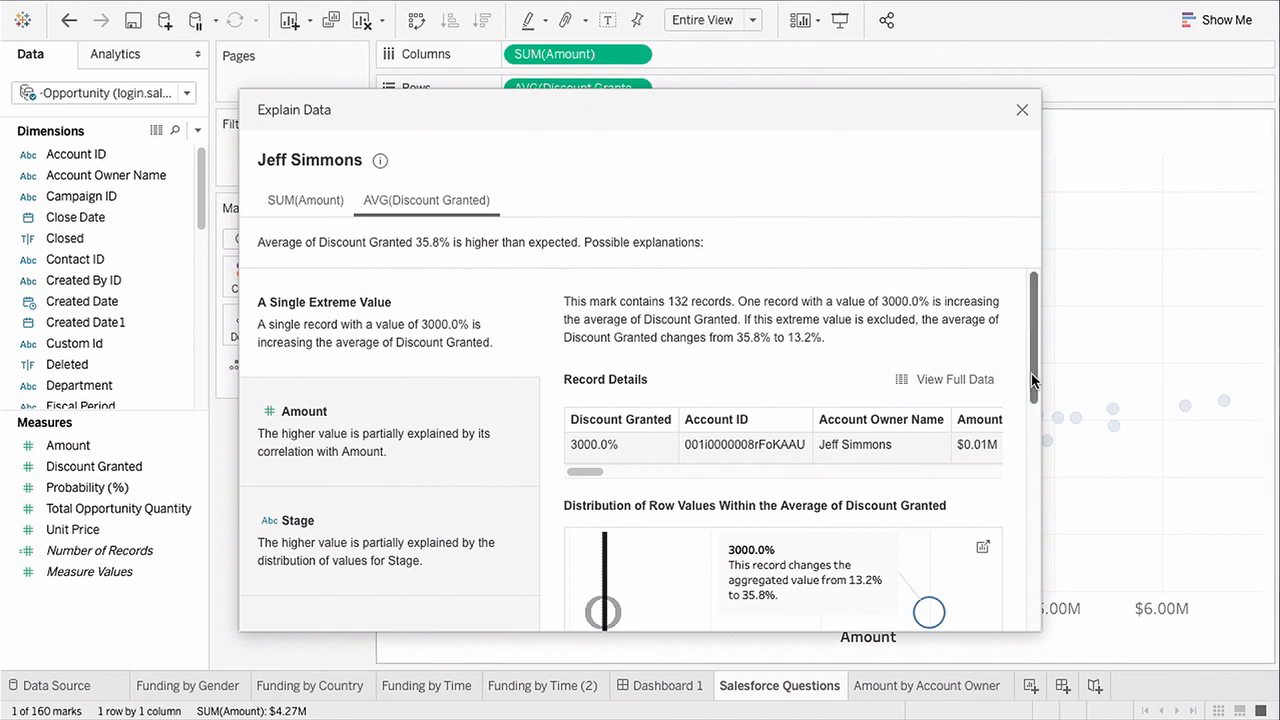
scroll(1034, 377, down, 3)
scroll(1030, 520, down, 9)
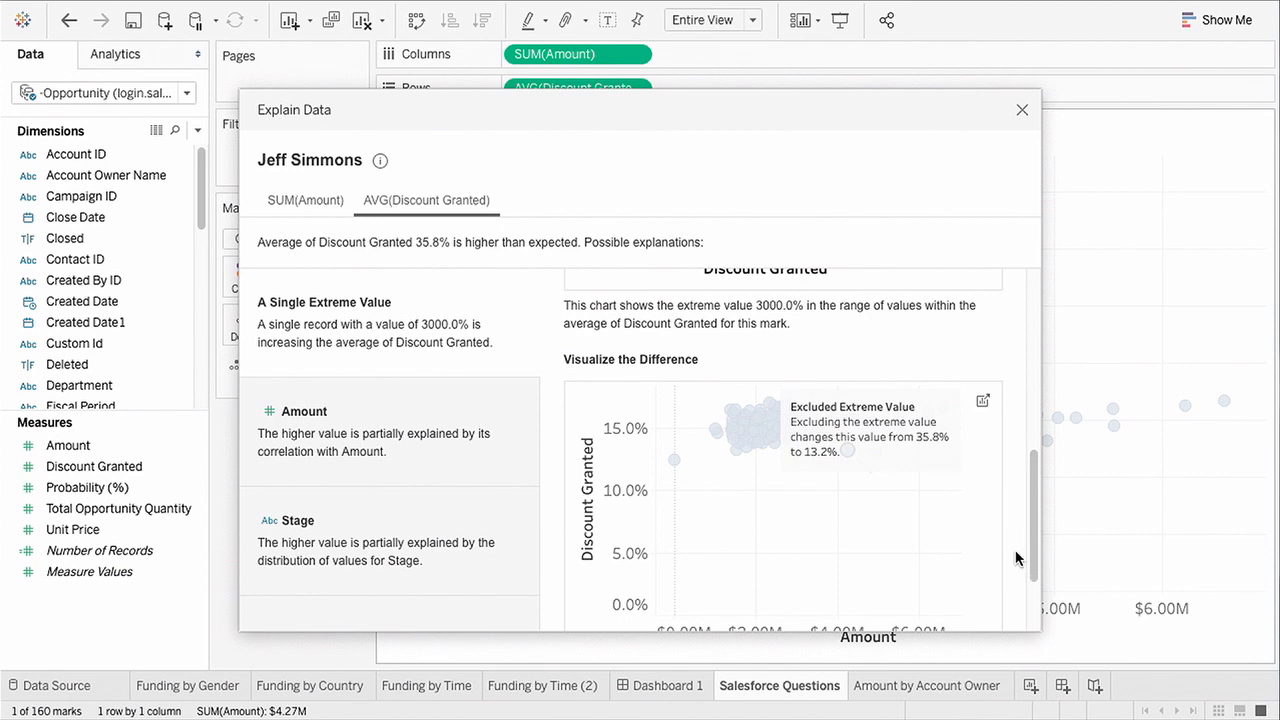
Open the Visualize the Difference chart as a new sheet, close Explain Data and inspect the selected mark.
click(984, 401)
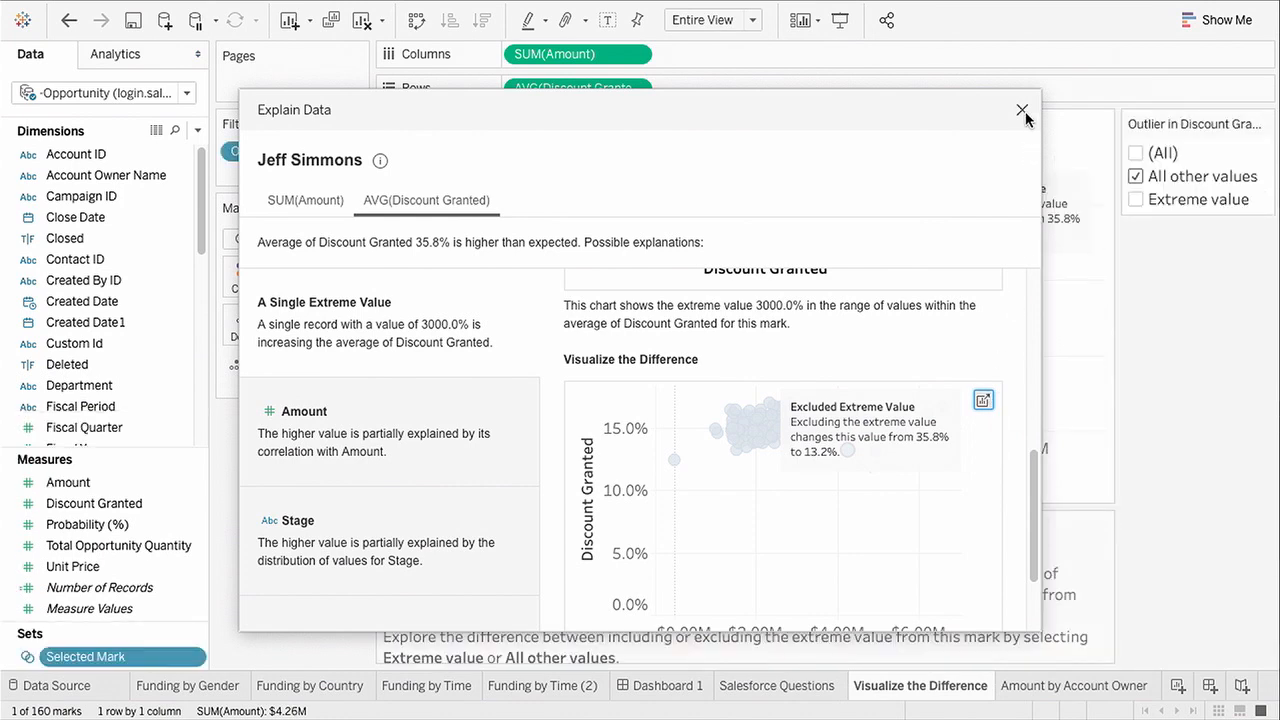
click(1022, 110)
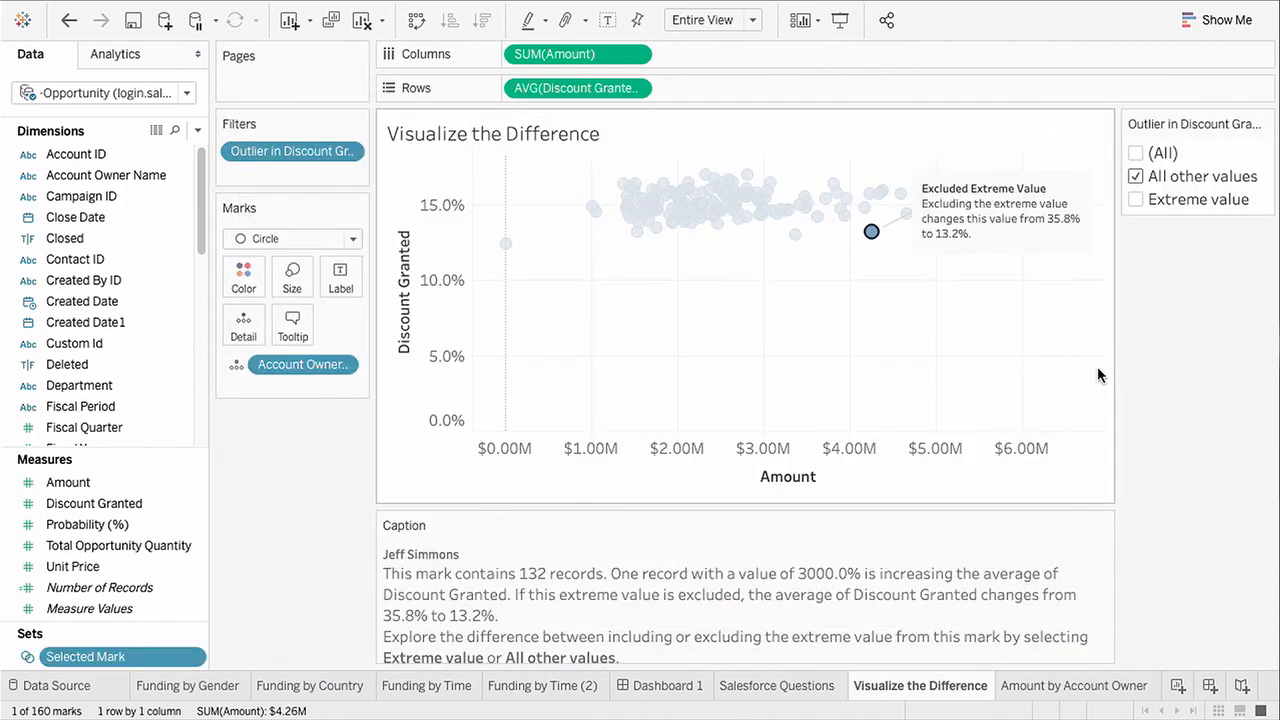
mouse_move(872, 238)
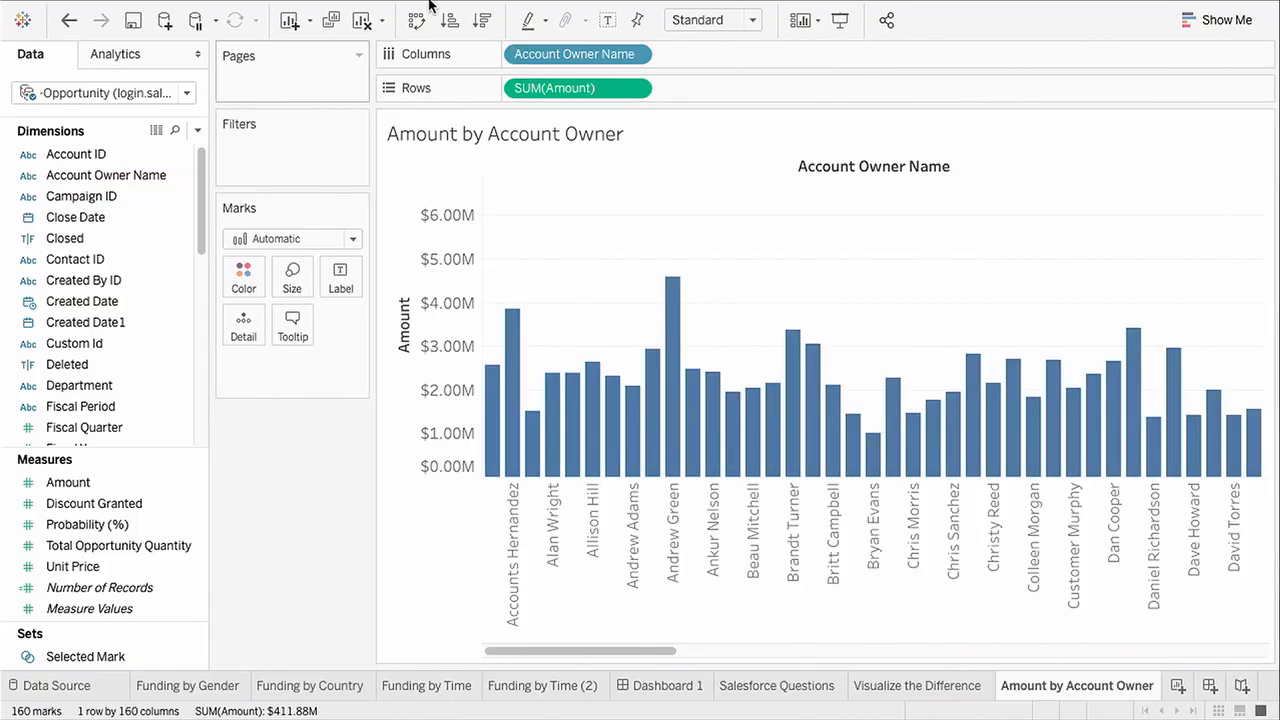
Swap the rows and columns of the Amount by Account Owner chart and sort the account owners descending by Amount.
click(416, 20)
click(481, 20)
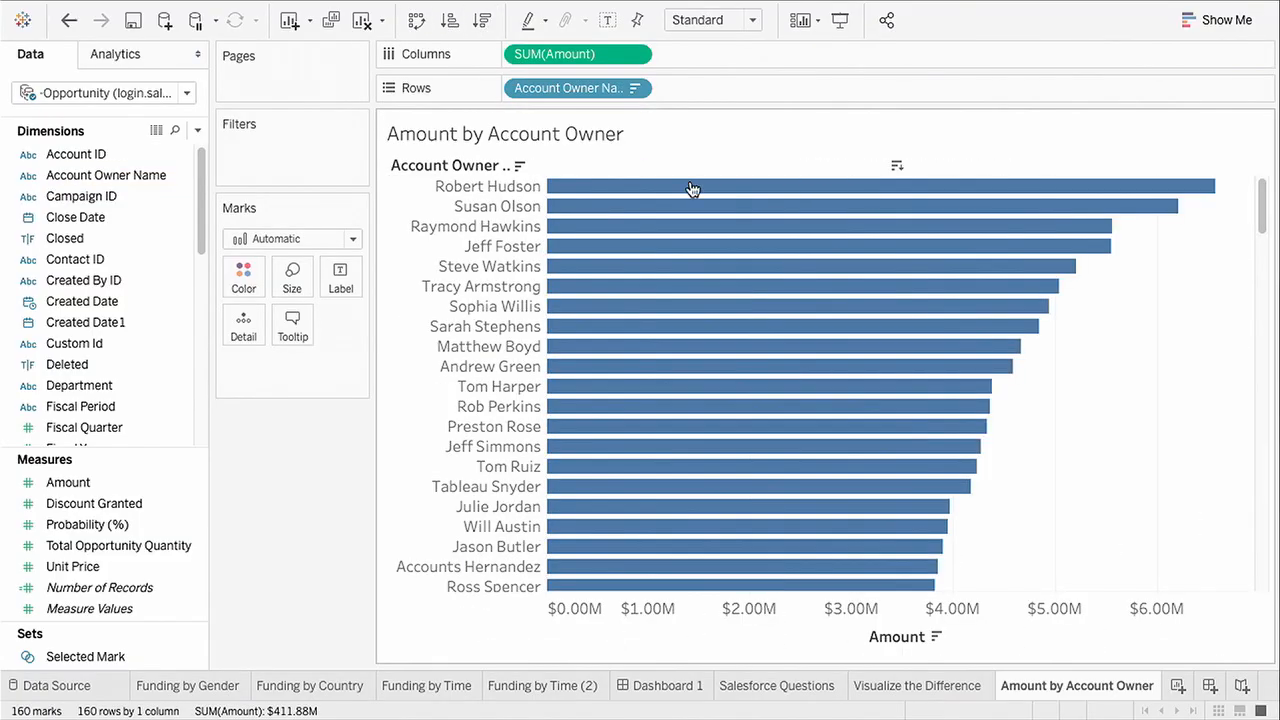
mouse_move(694, 191)
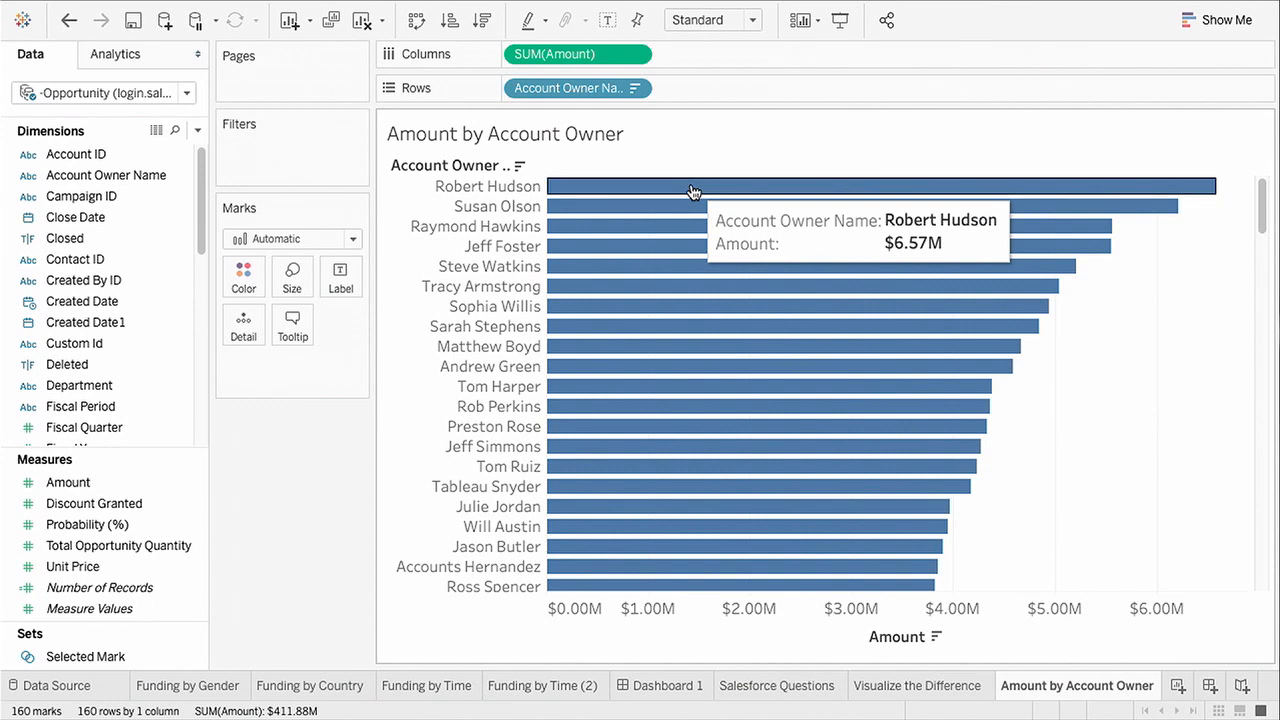
Connect the workbook to the Microsoft Excel file AccountOwner_Quota.xlsx on the Desktop as a new data source.
click(165, 21)
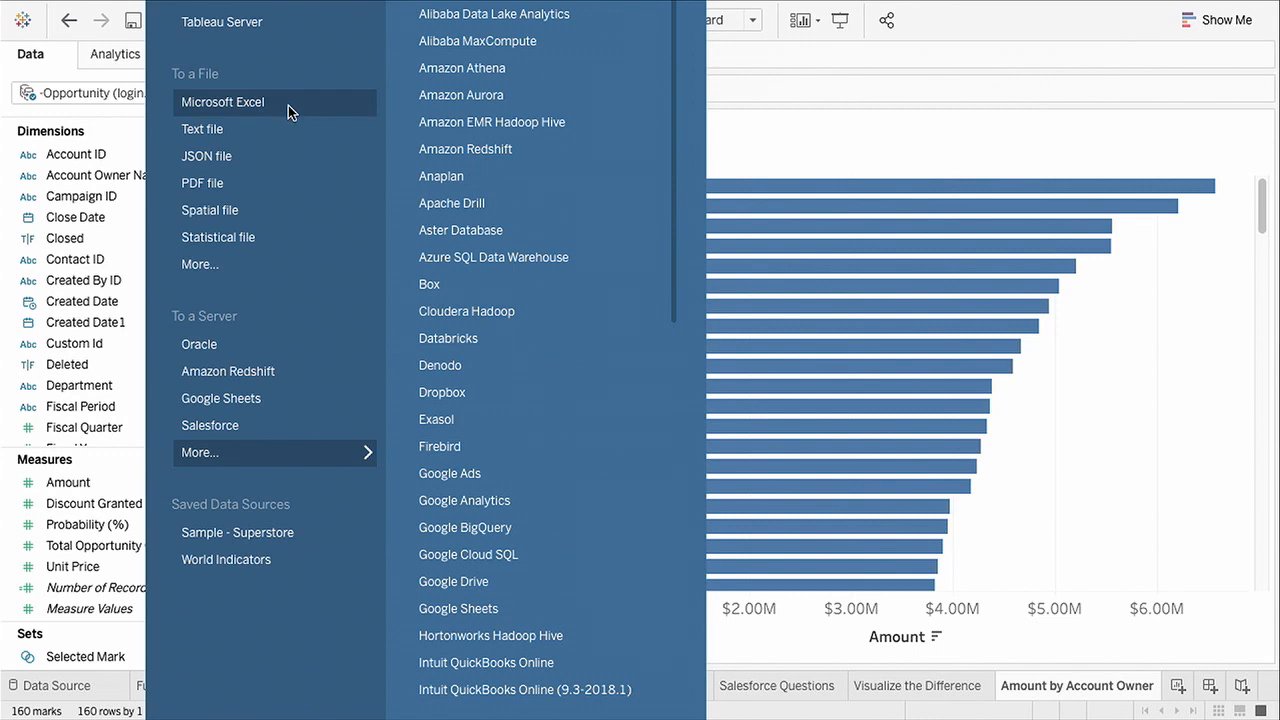
click(288, 106)
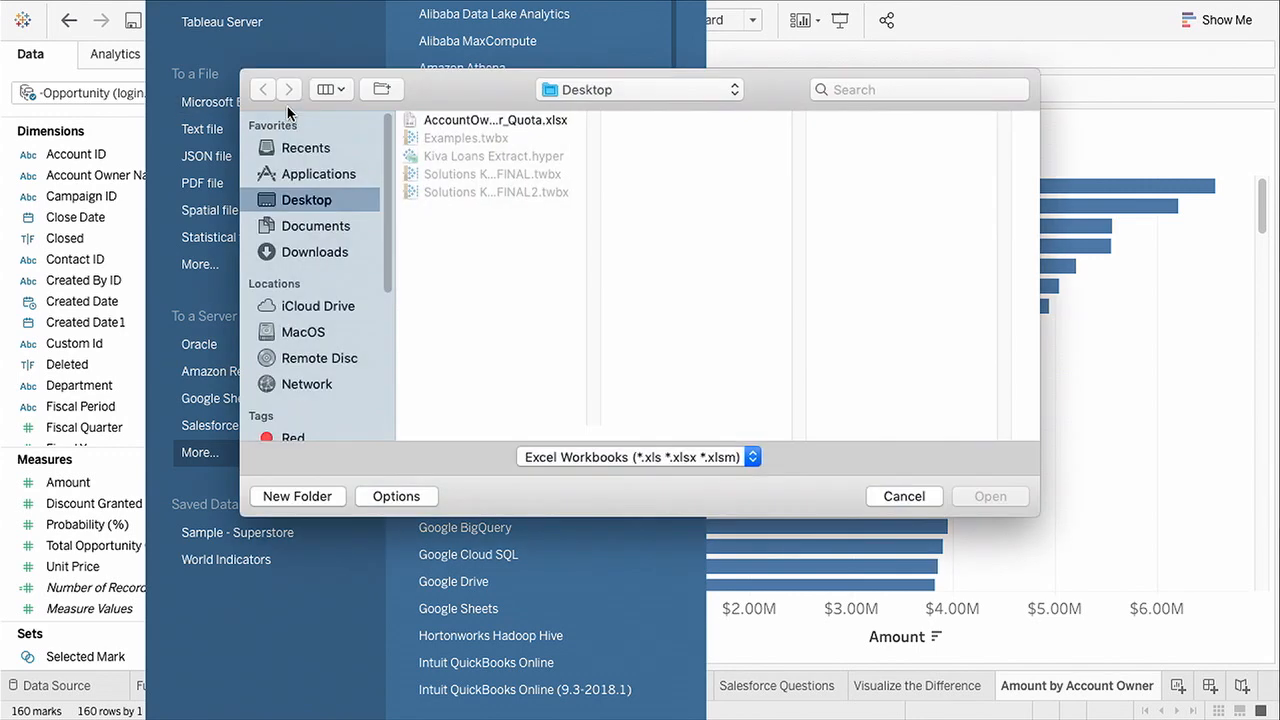
click(469, 122)
click(1010, 501)
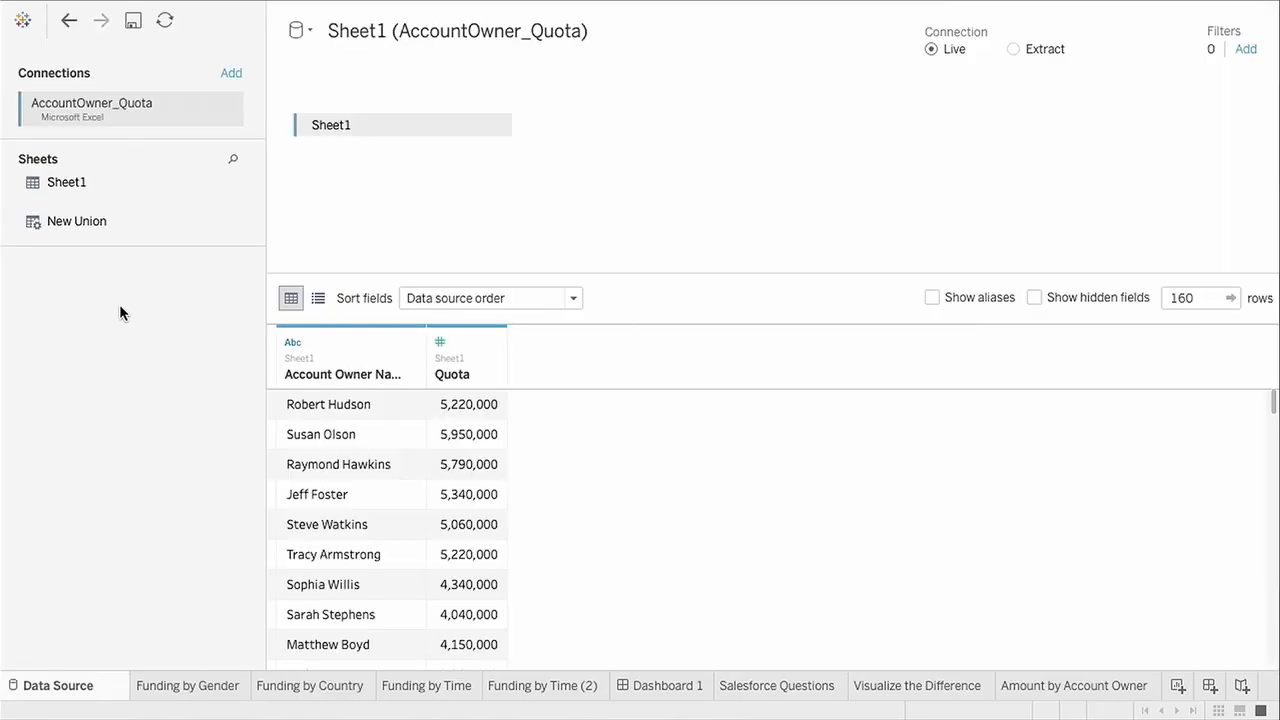
On the Amount by Account Owner sheet, add Quota from the AccountOwner_Quota data source as mark detail.
click(1040, 685)
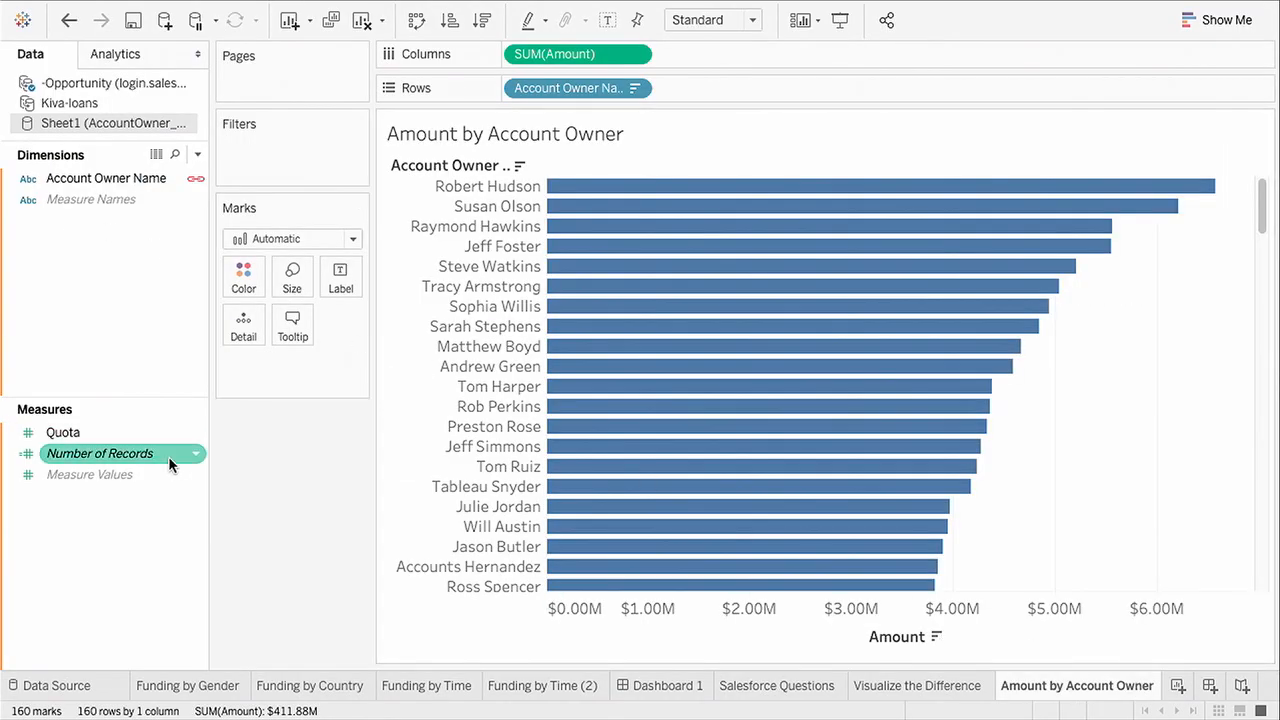
mouse_move(694, 369)
drag(60, 432, 240, 330)
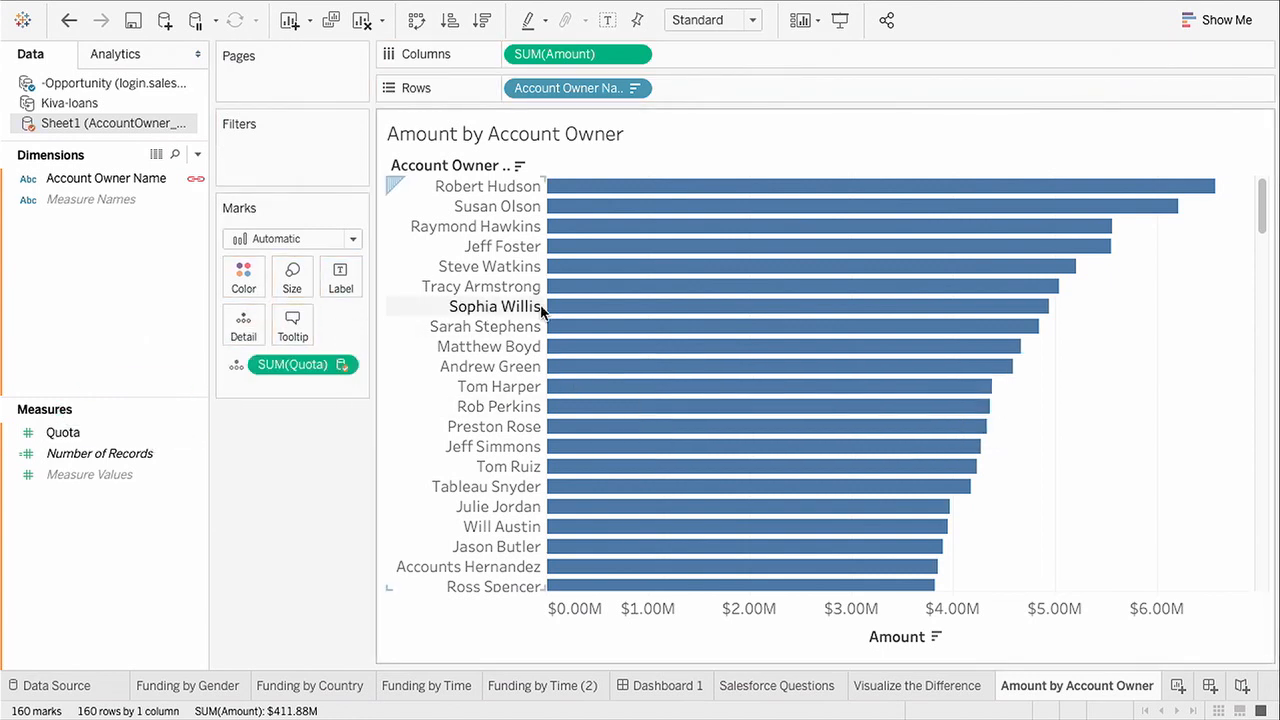
mouse_move(571, 306)
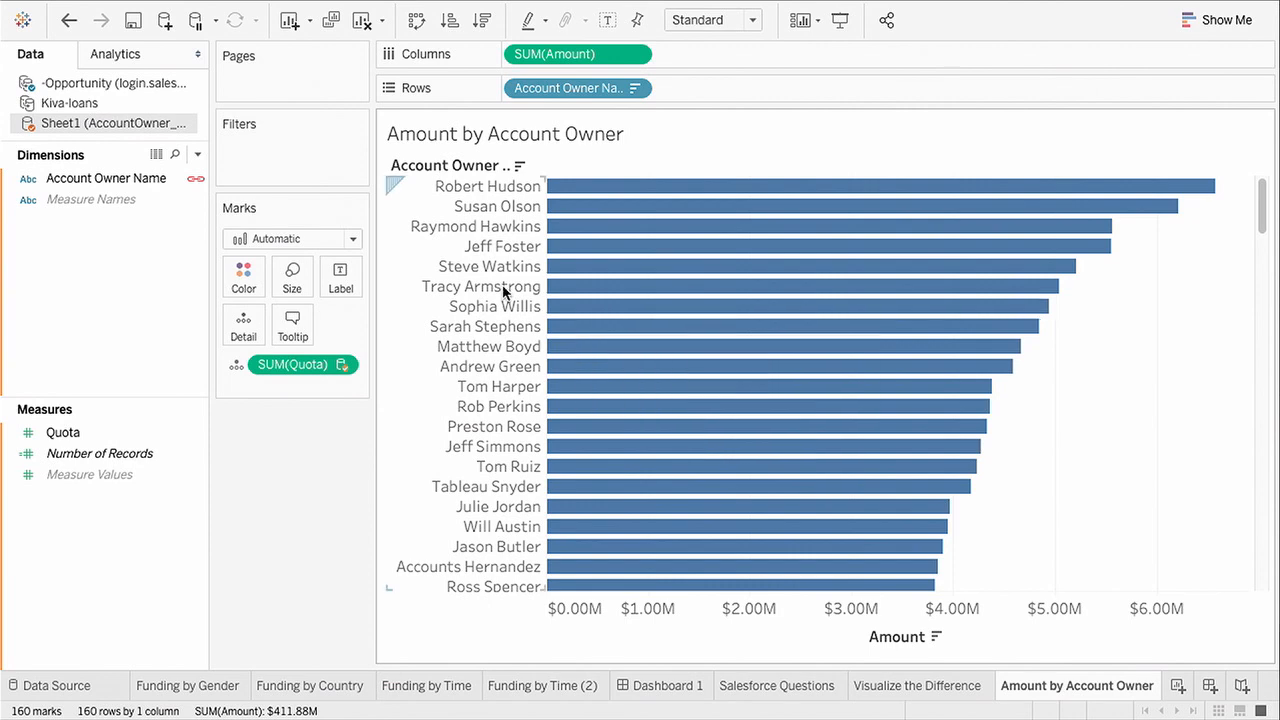
Add a per-cell reference line to the Amount bars using SUM(Quota) as its value.
click(164, 56)
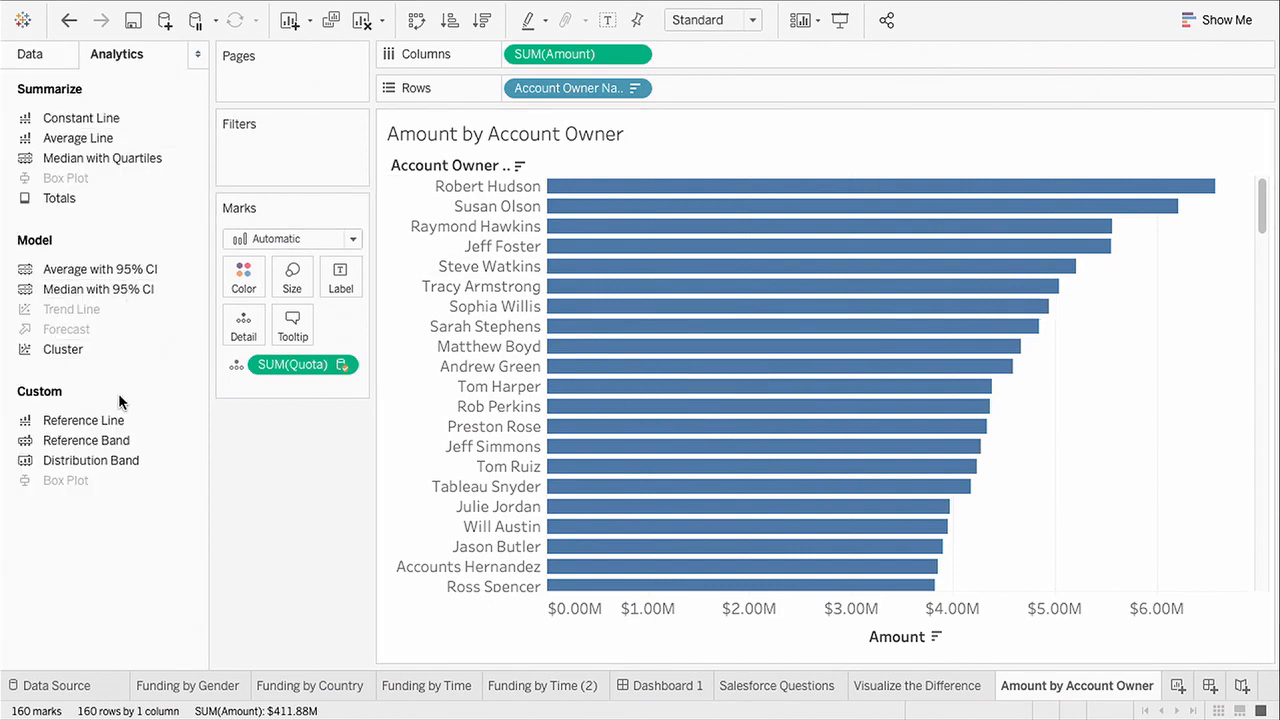
drag(120, 421, 700, 202)
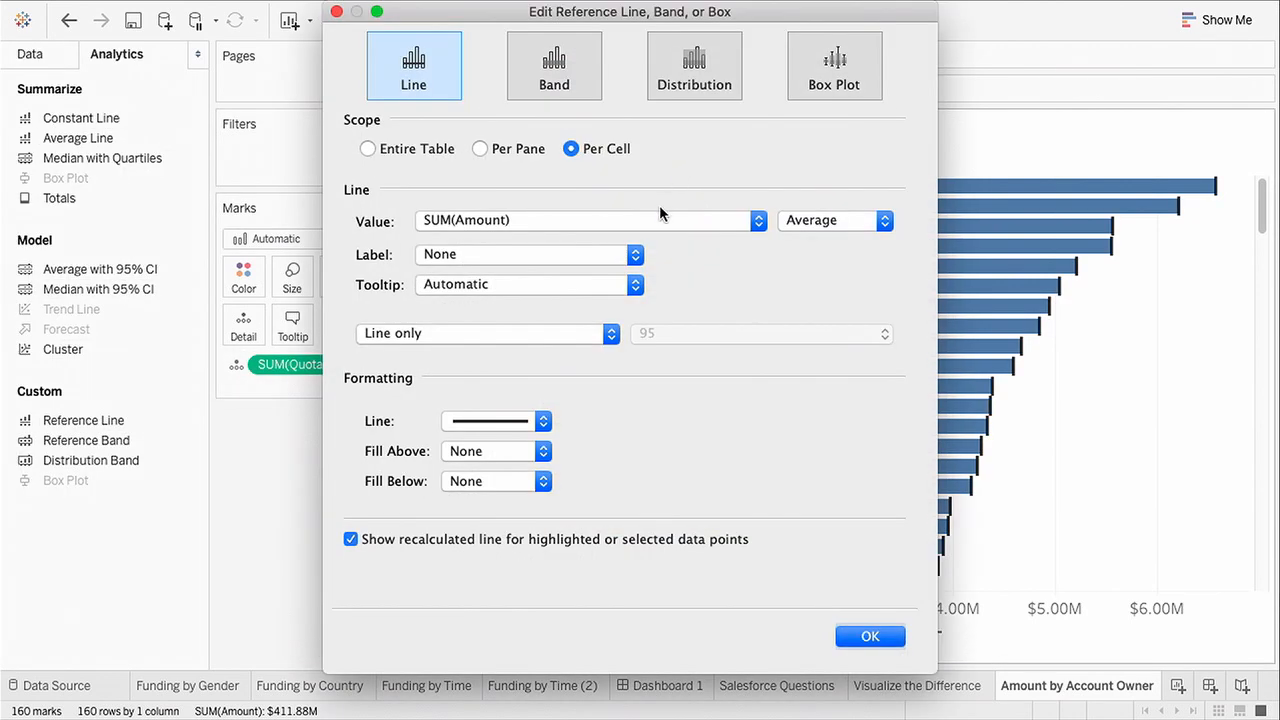
click(662, 222)
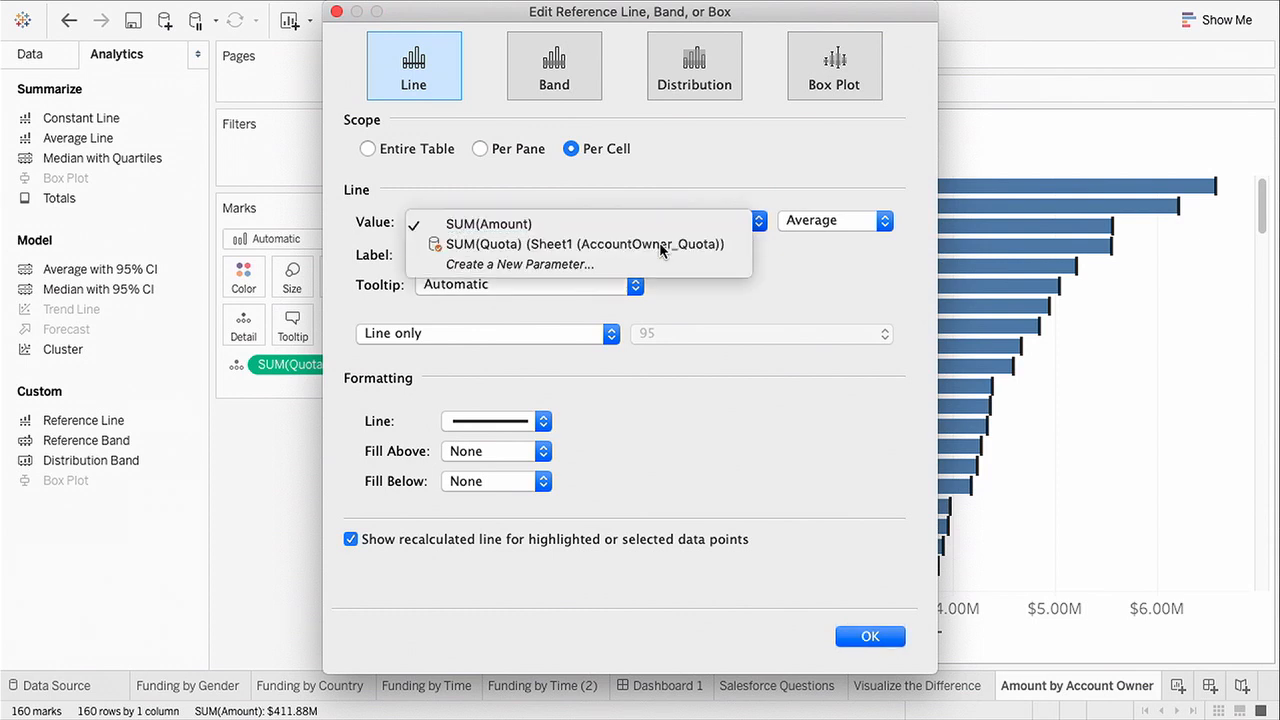
click(585, 244)
click(849, 637)
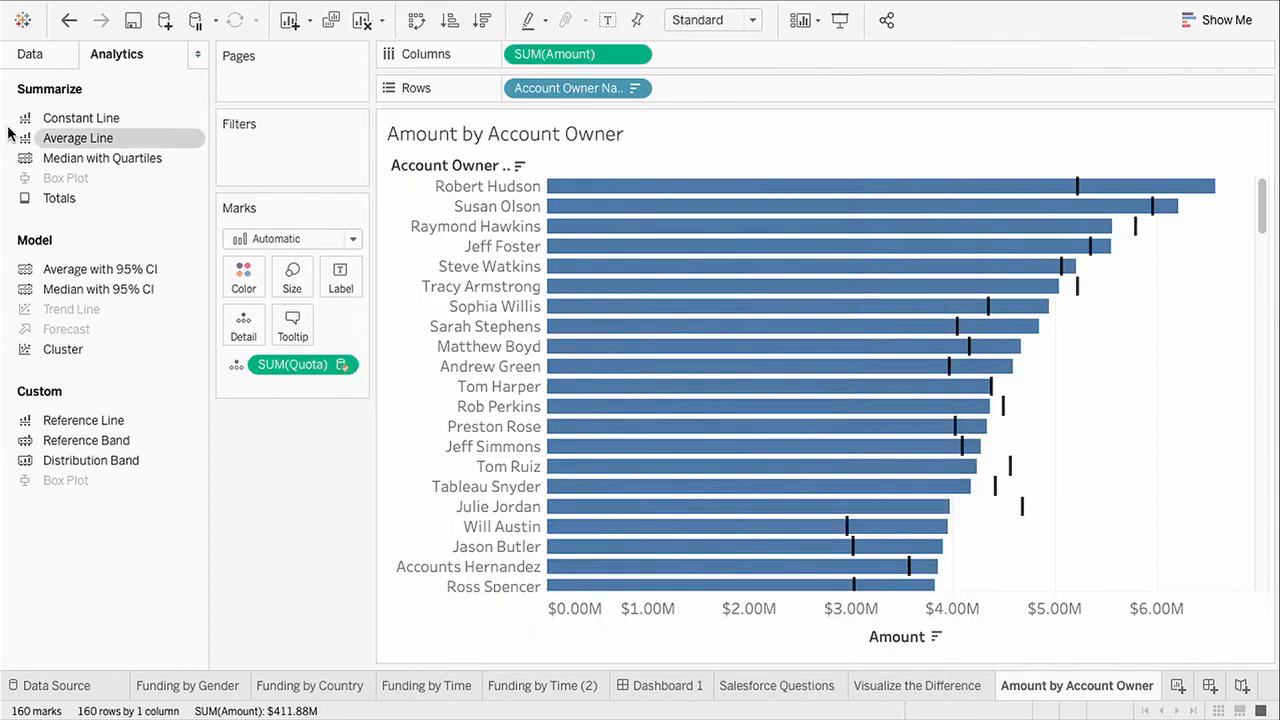
Create a calculated field "Above Quota?" testing whether SUM(Amount) is greater than SUM(Quota), and color the bars by it.
click(33, 60)
click(197, 155)
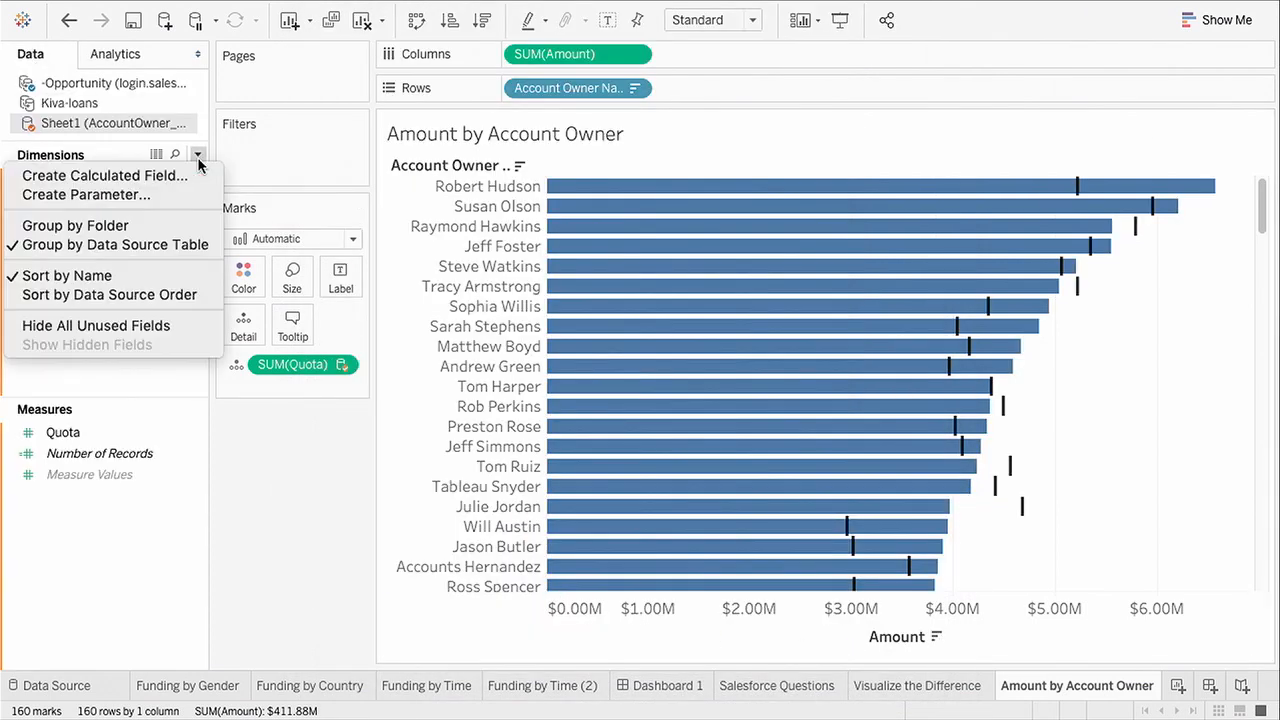
click(190, 175)
drag(577, 54, 460, 372)
text(>)
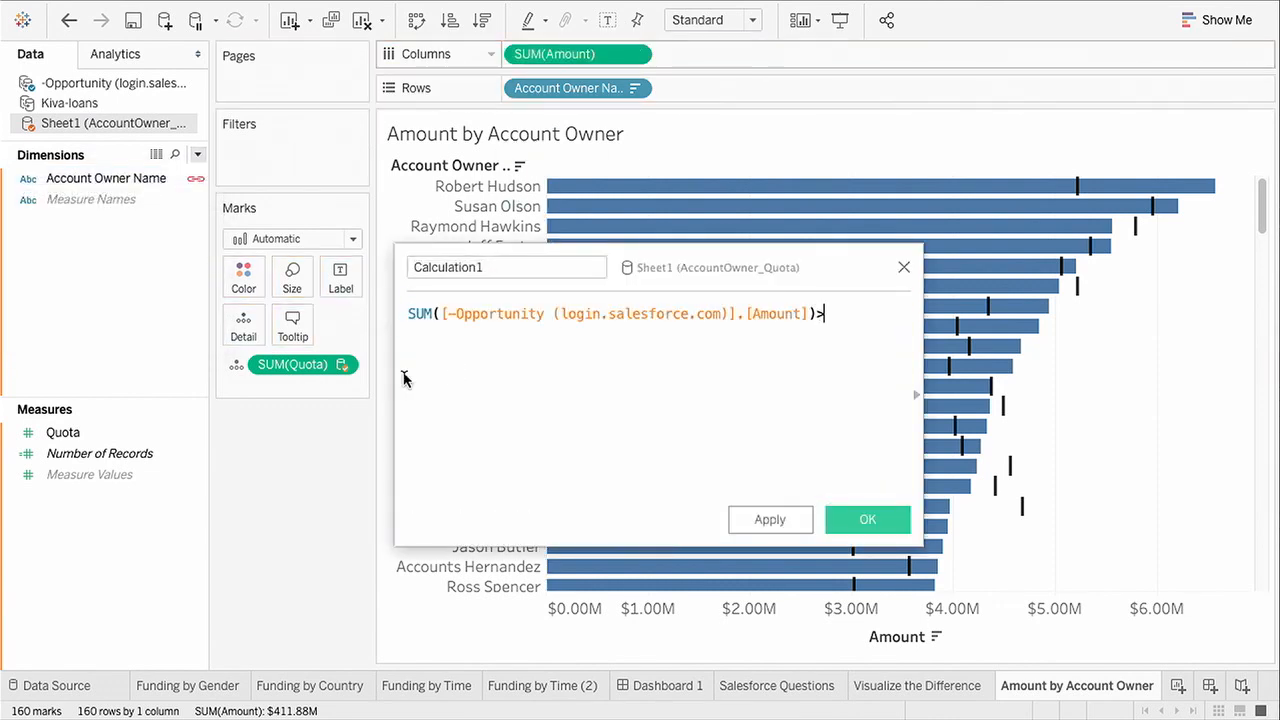
drag(300, 364, 864, 374)
drag(490, 267, 378, 267)
text(Above Quota?)
click(867, 519)
drag(175, 435, 245, 287)
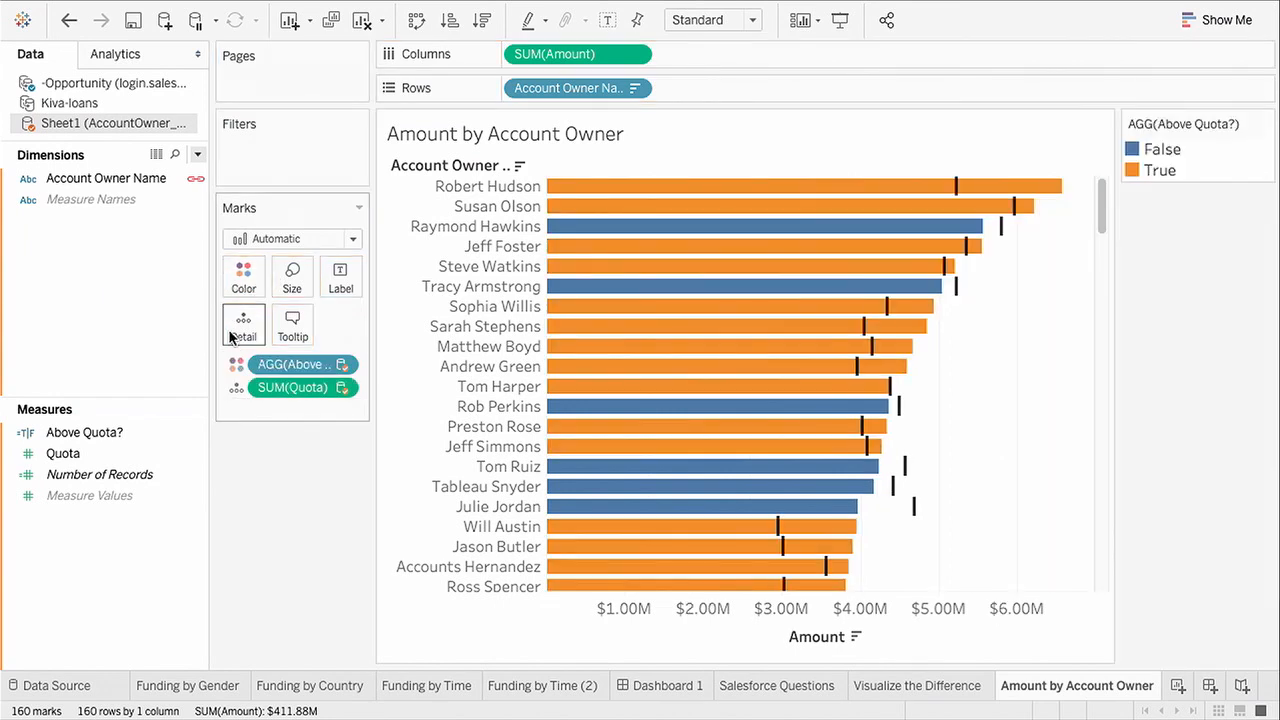